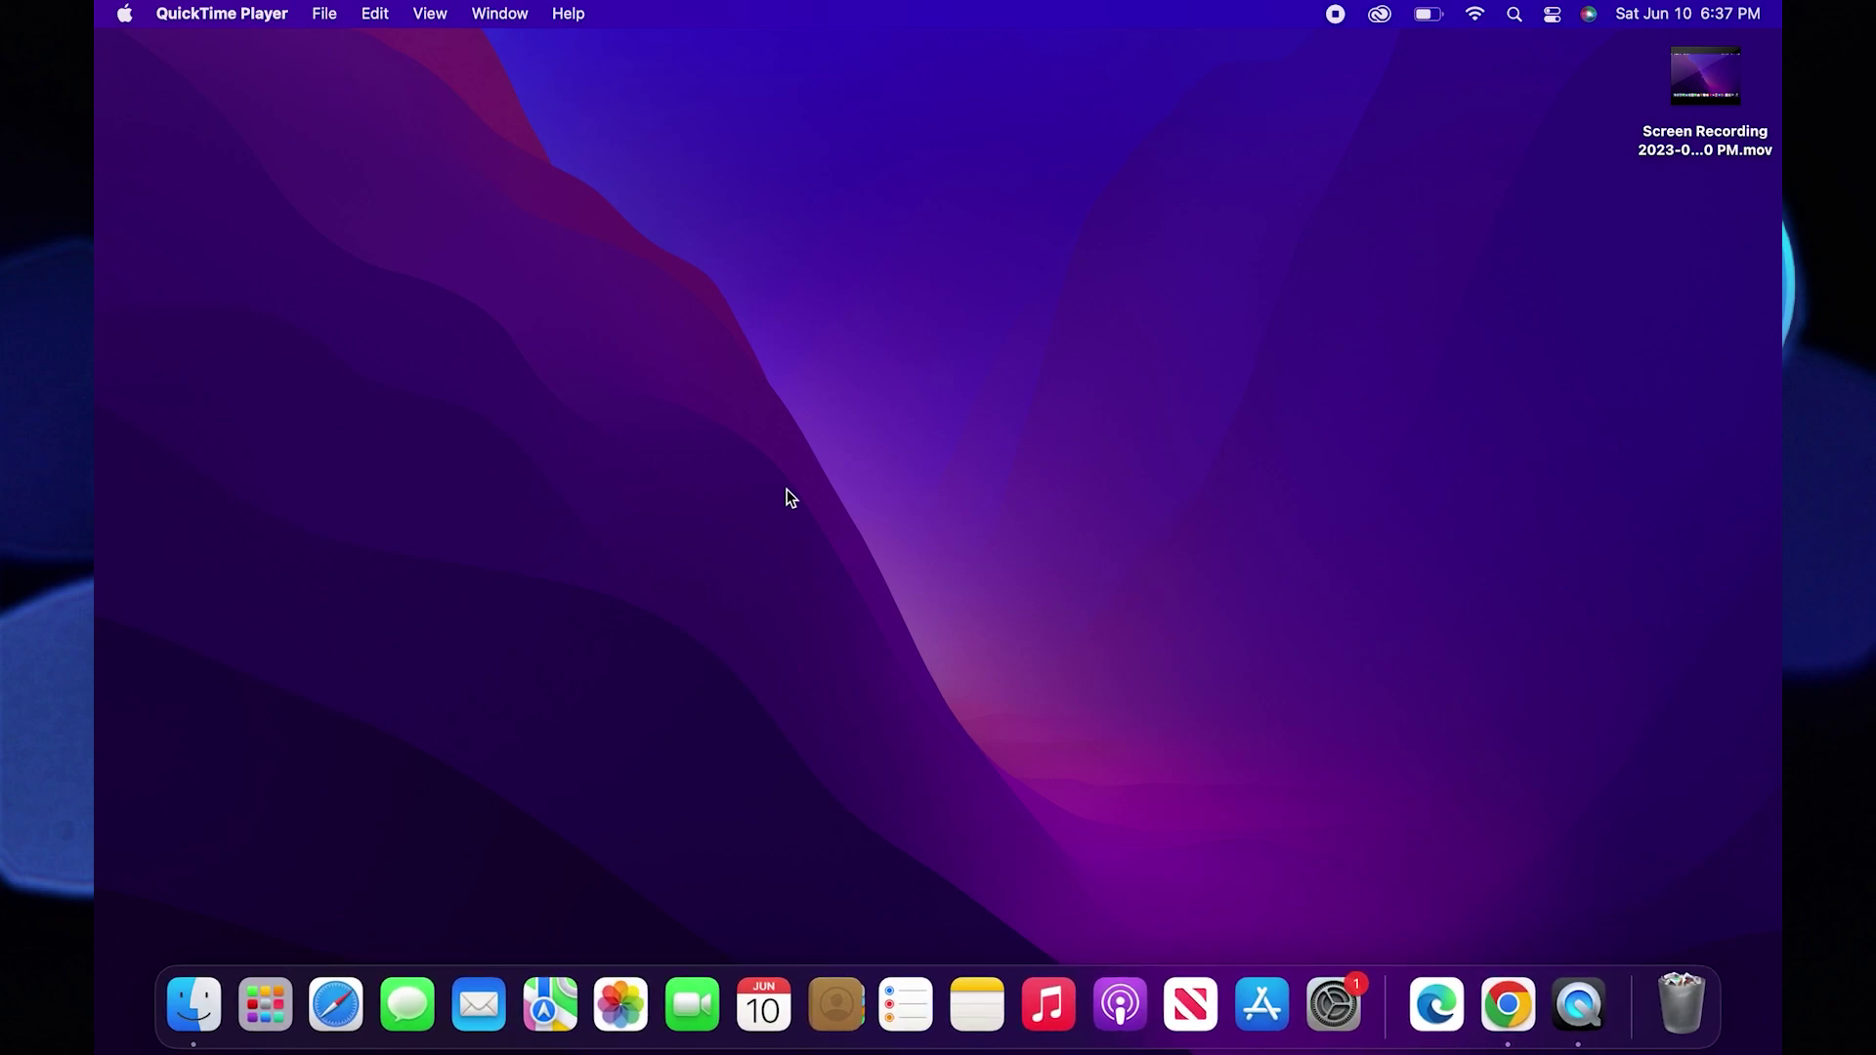
Launch Chrome full screen, search for 'outlook' and open the outlook.live.com result
left_click(1507, 1002)
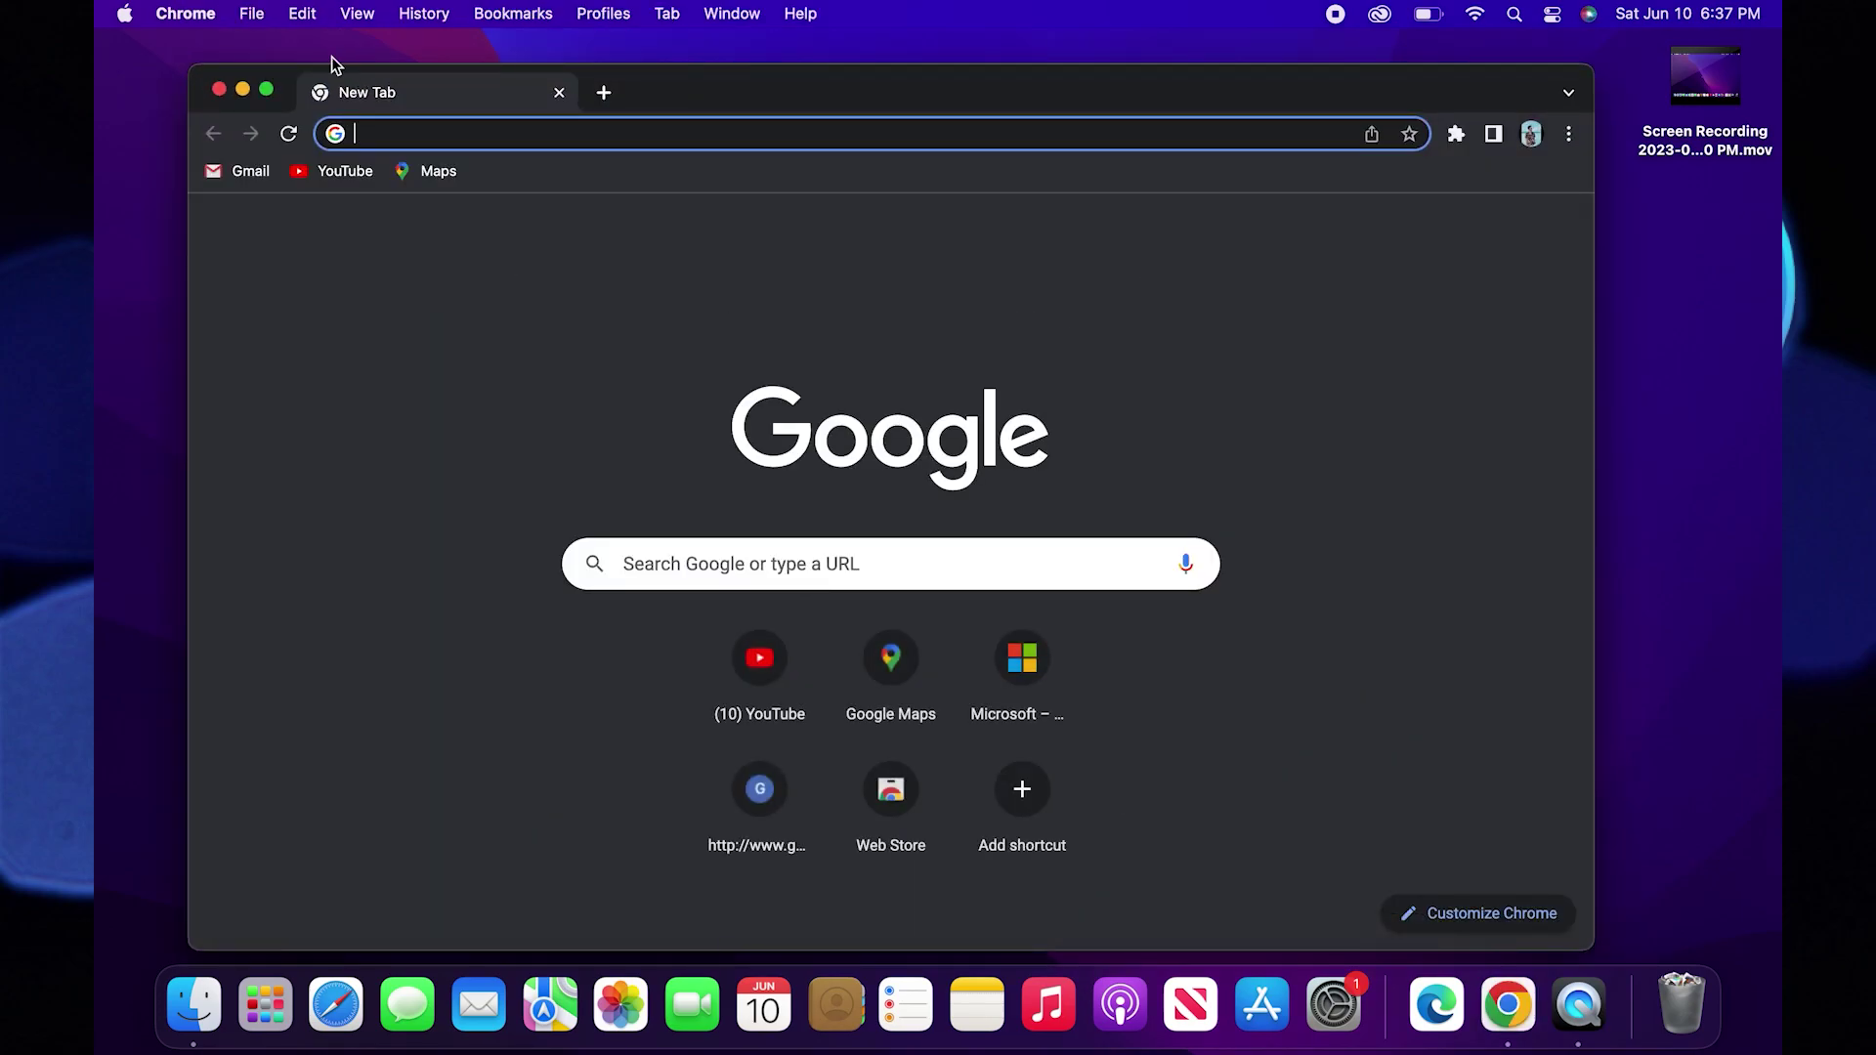
left_click(265, 91)
left_click(313, 68)
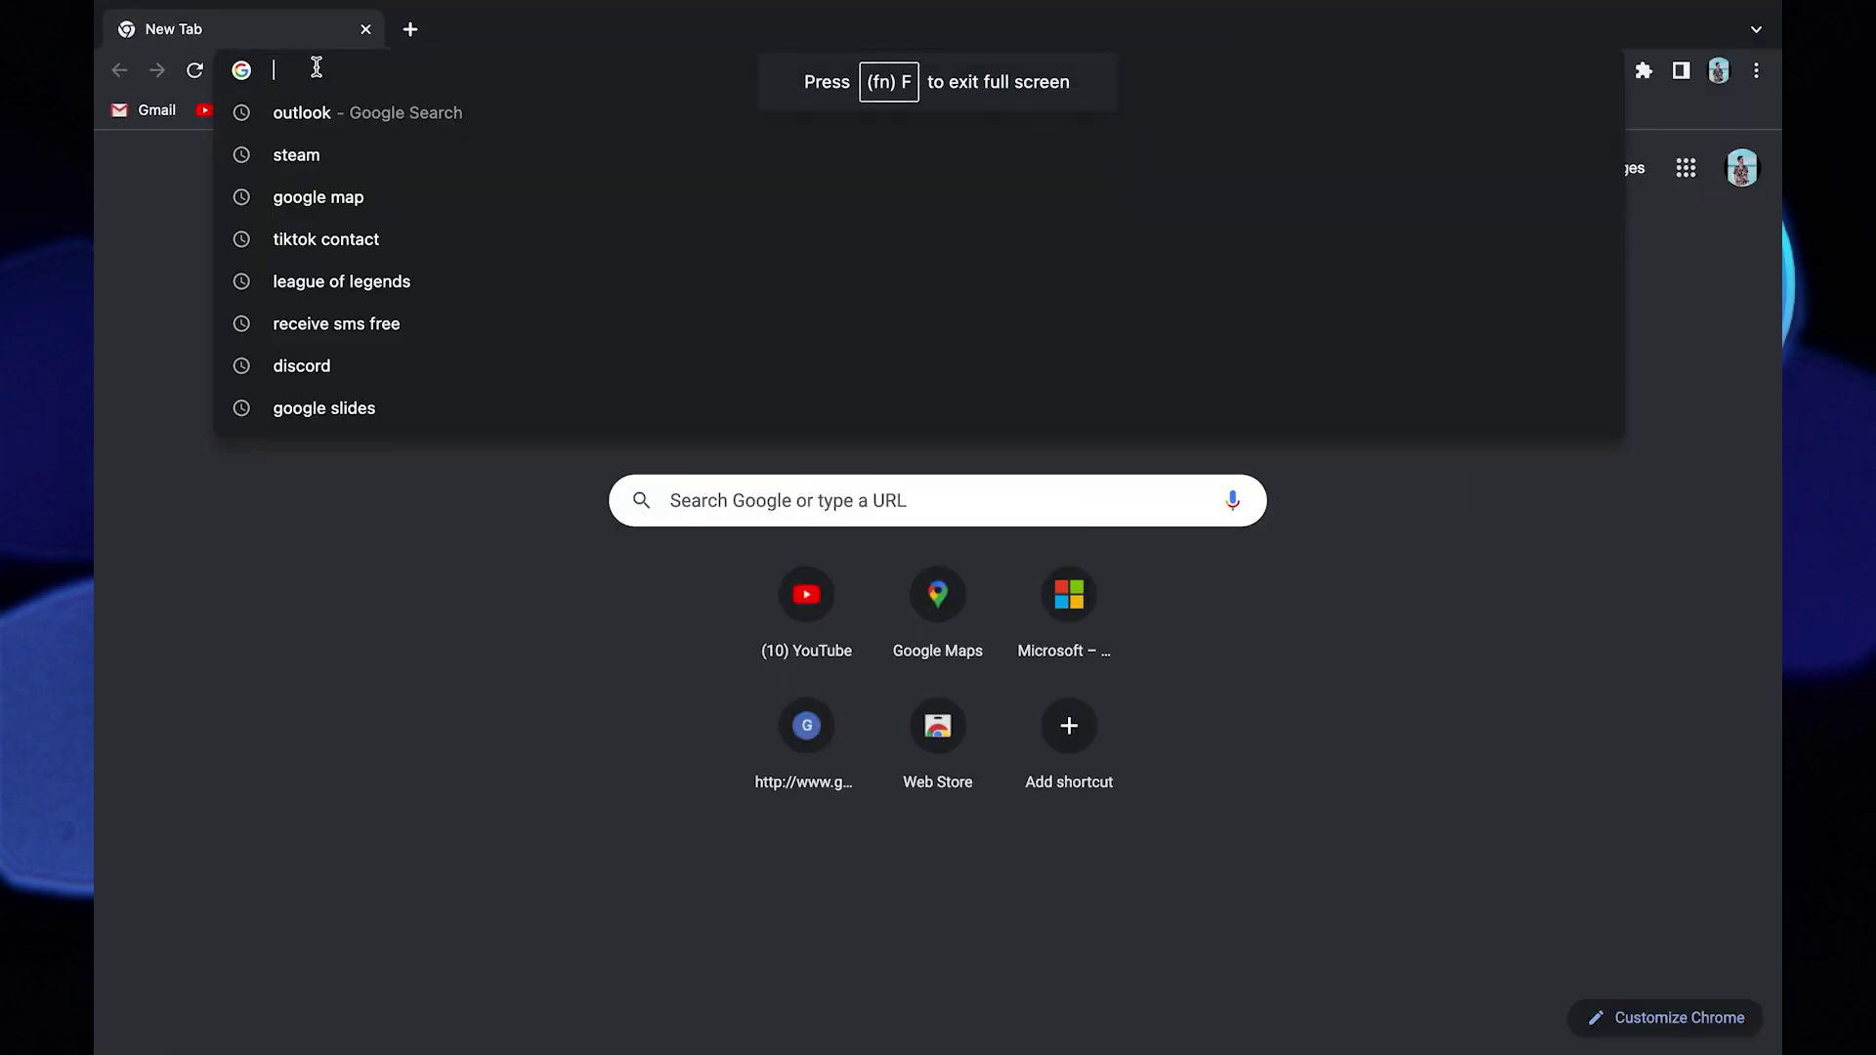
left_click(313, 115)
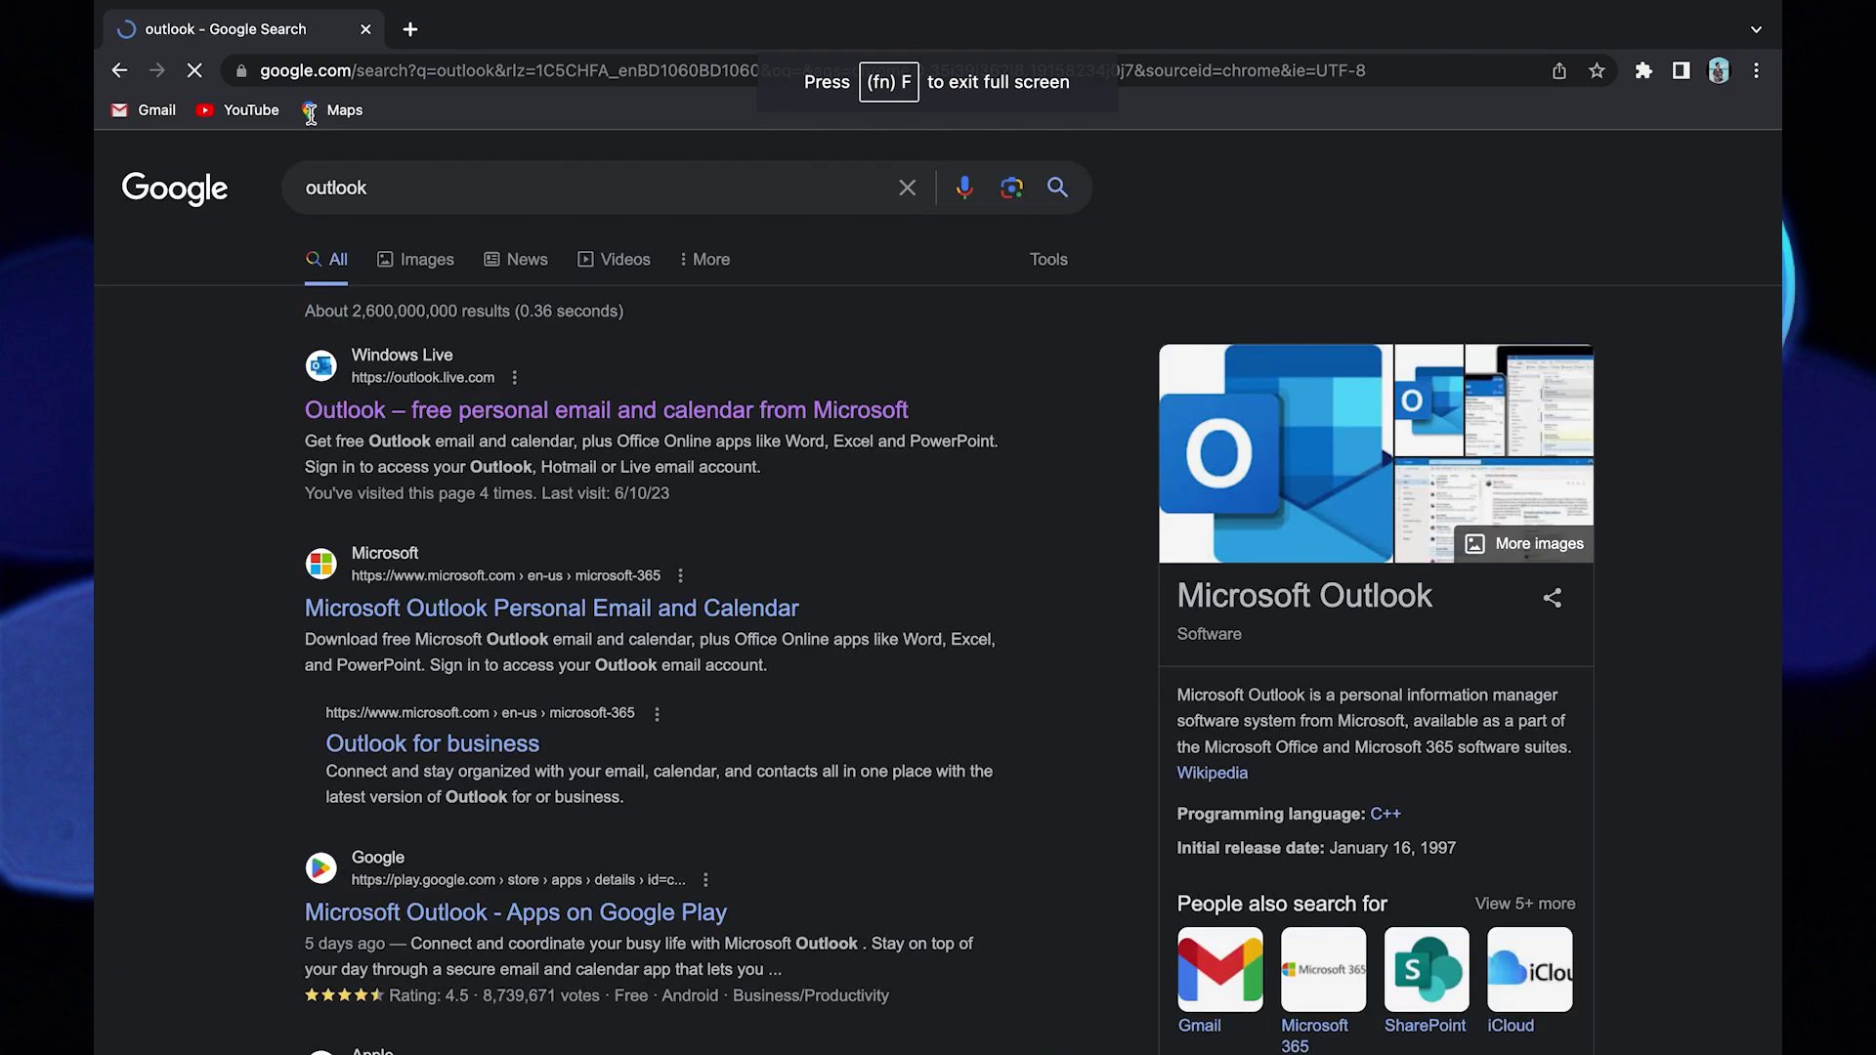
left_click(426, 416)
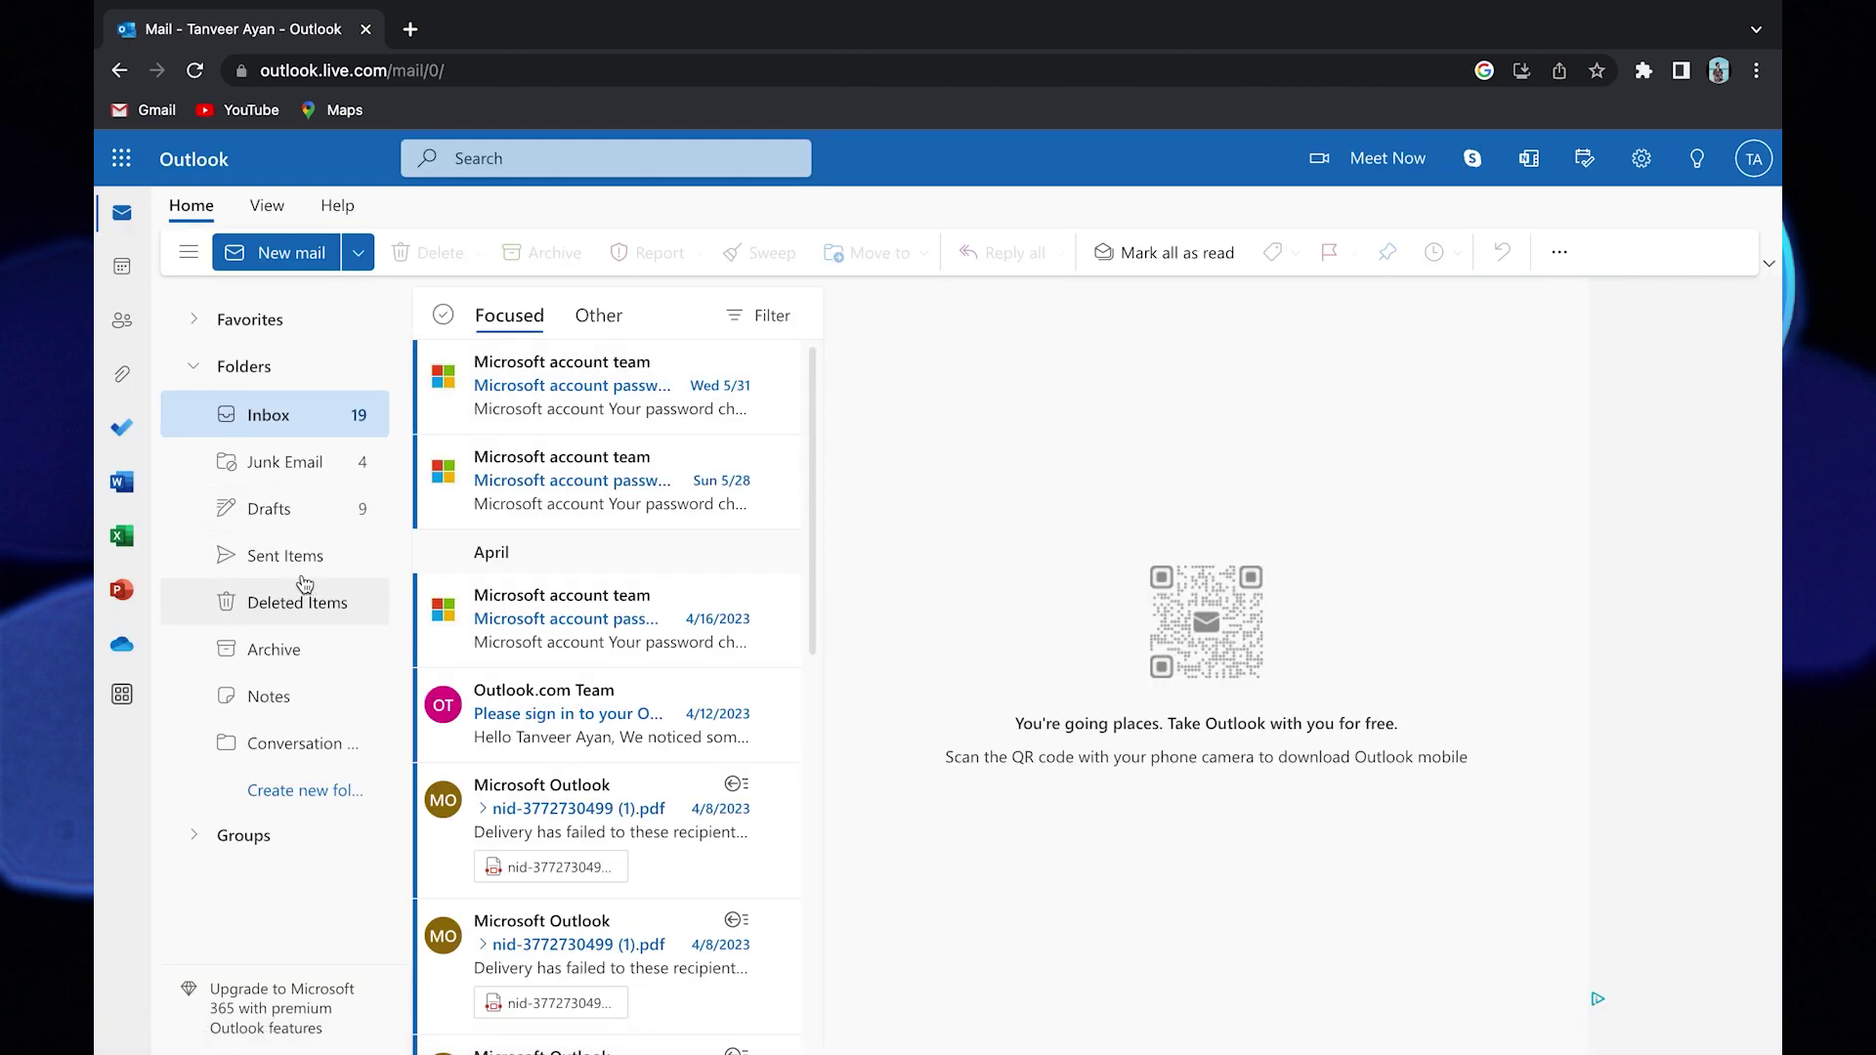
Show Sent Items and open the (No subject) message reading 'hello'
left_click(286, 555)
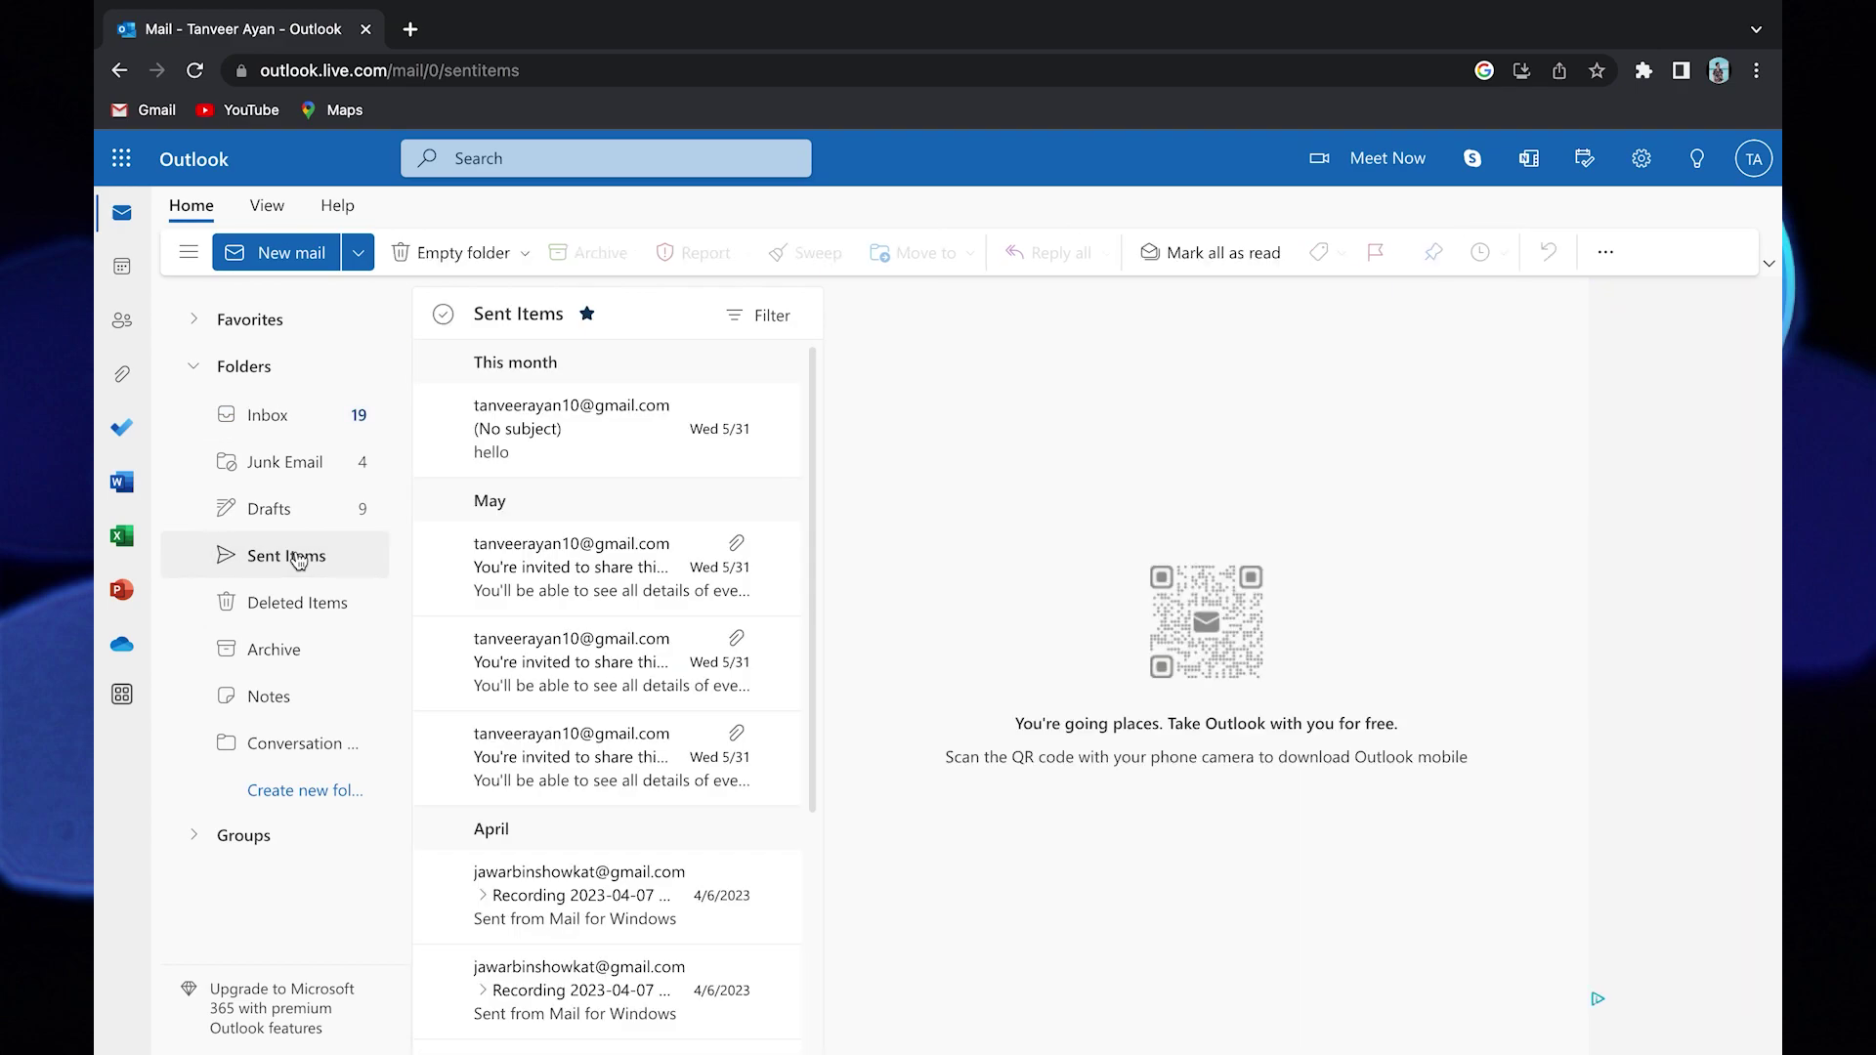
left_click(617, 440)
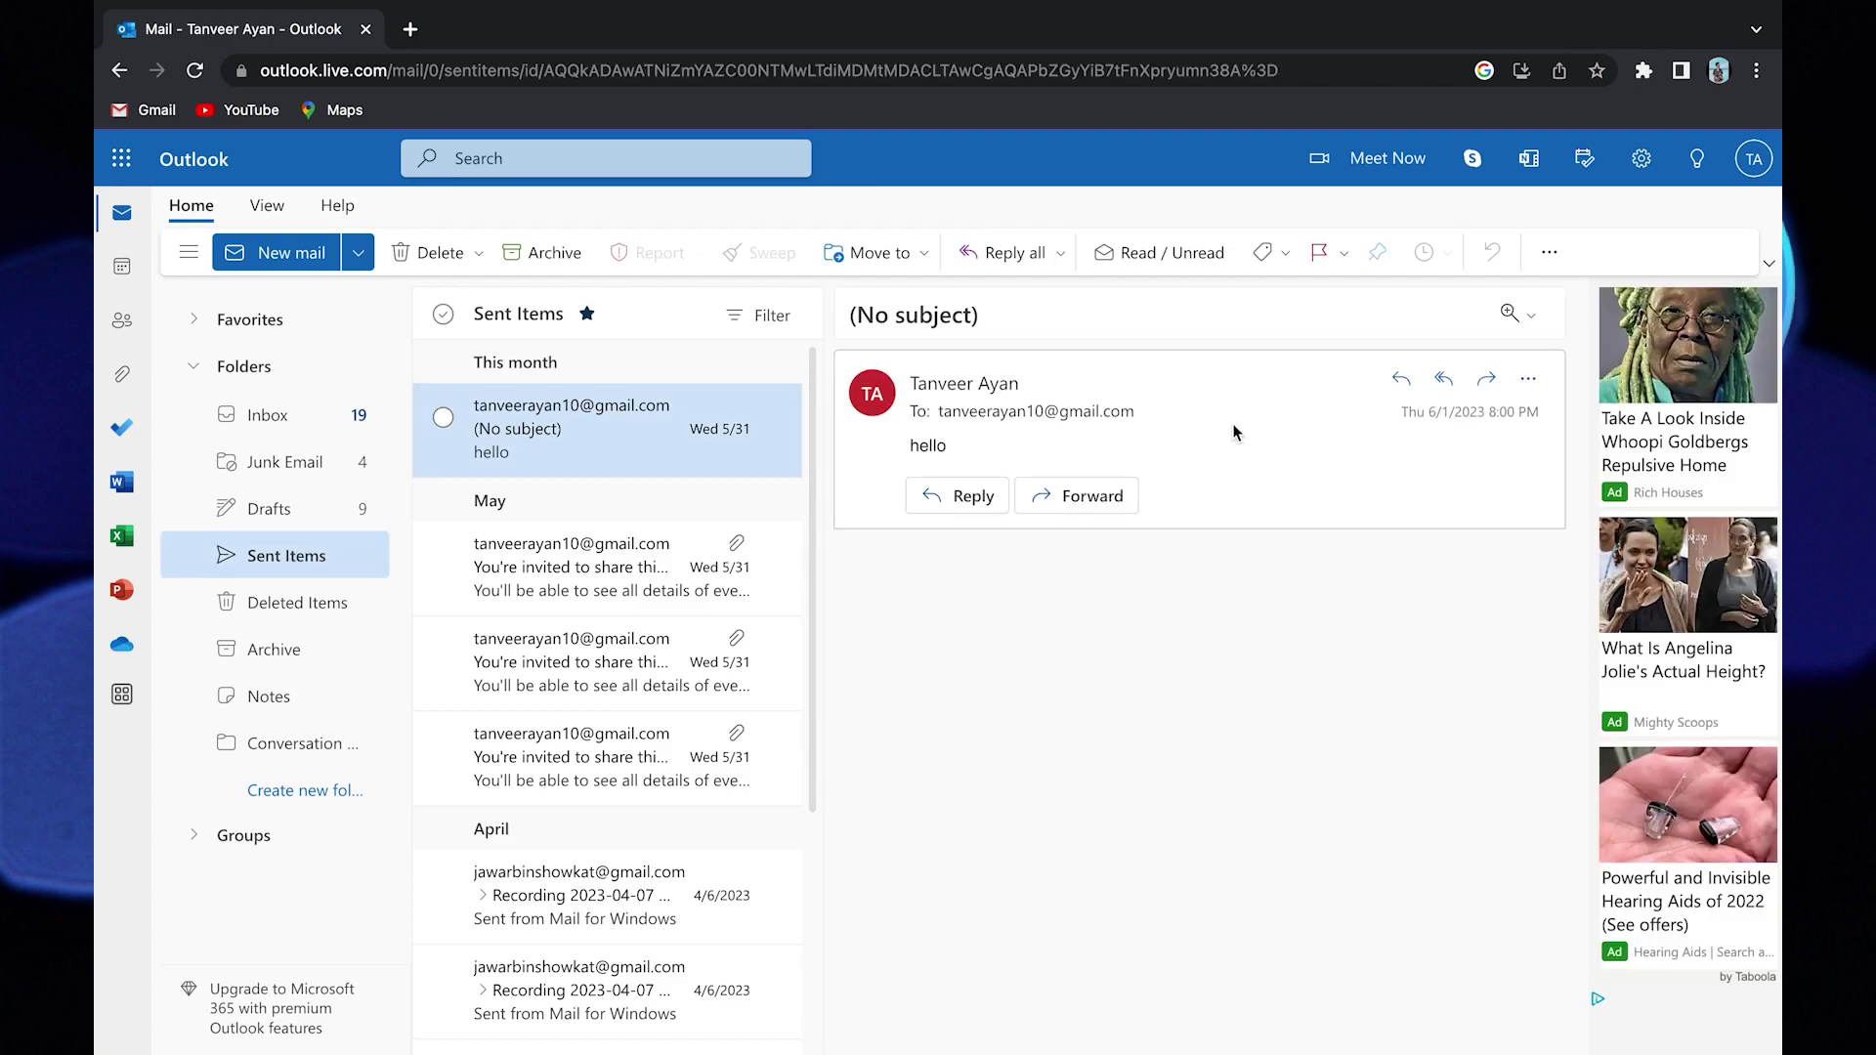
Show the message's More actions menu, then exit full screen and minimise Chrome
left_click(1527, 380)
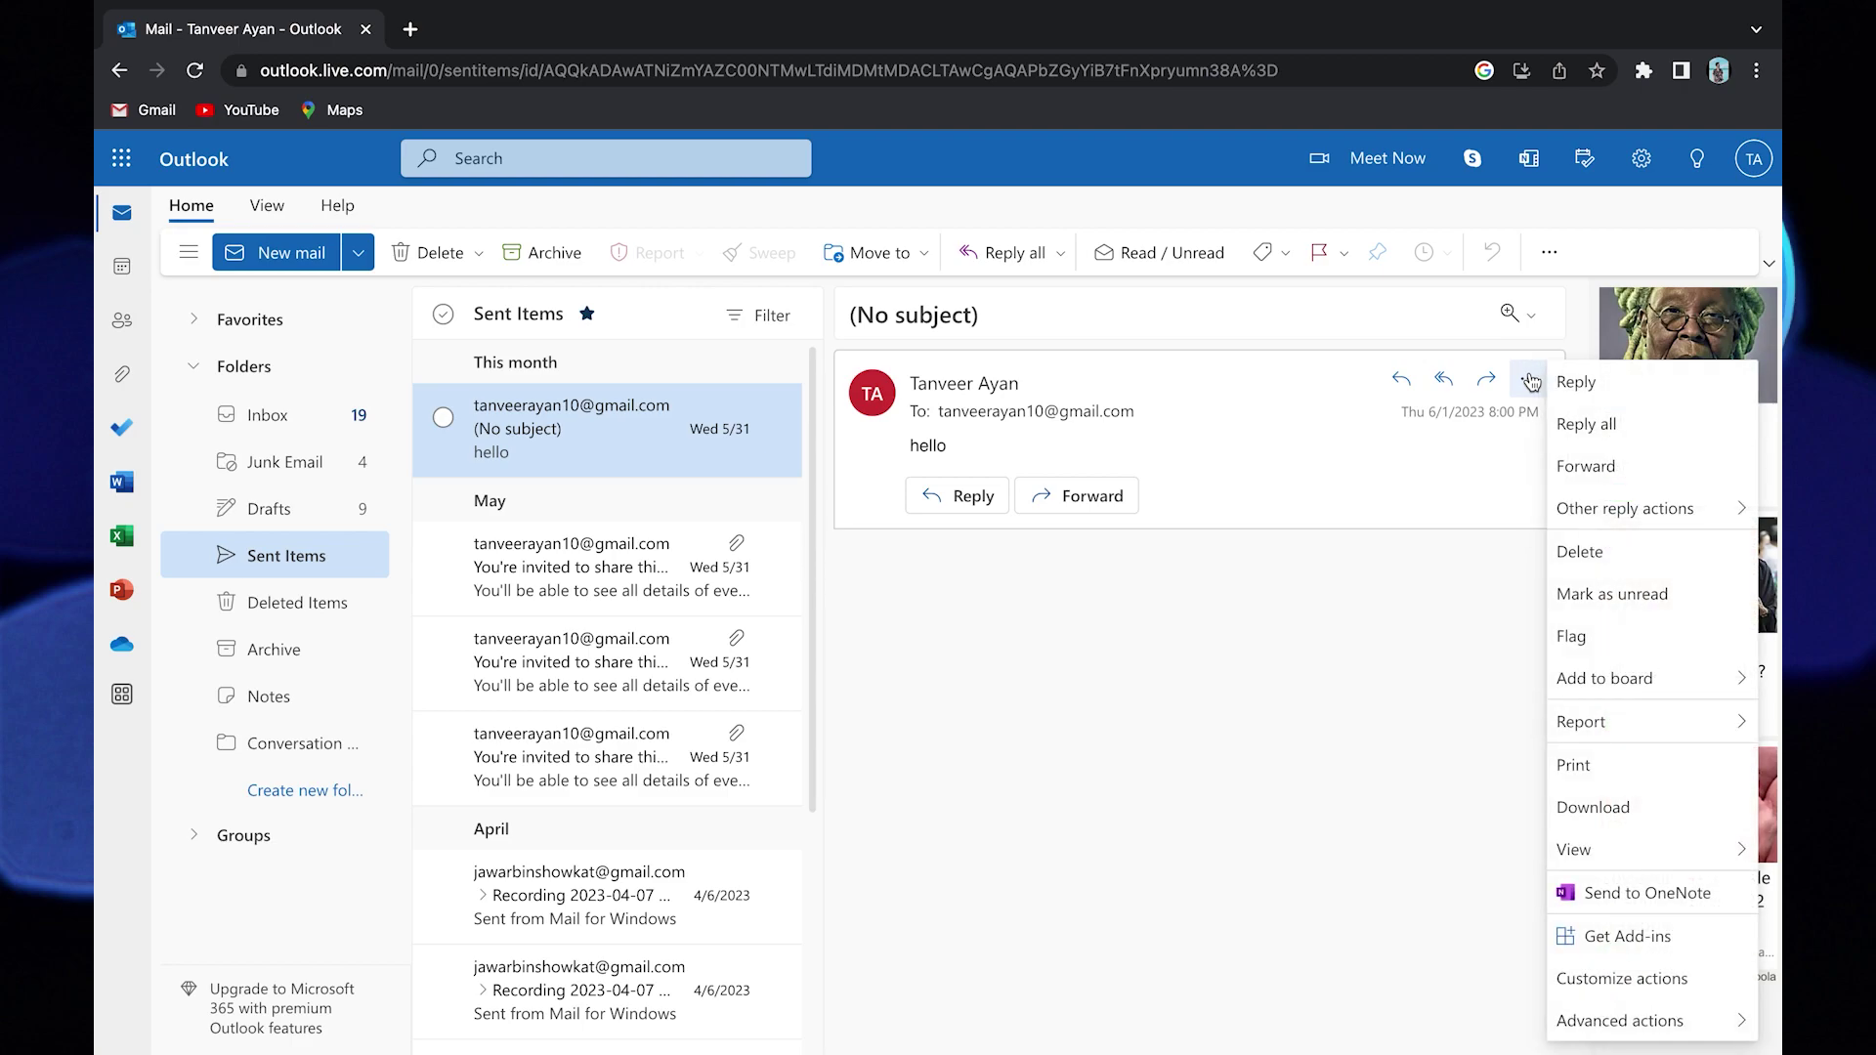
mouse_move(1624, 509)
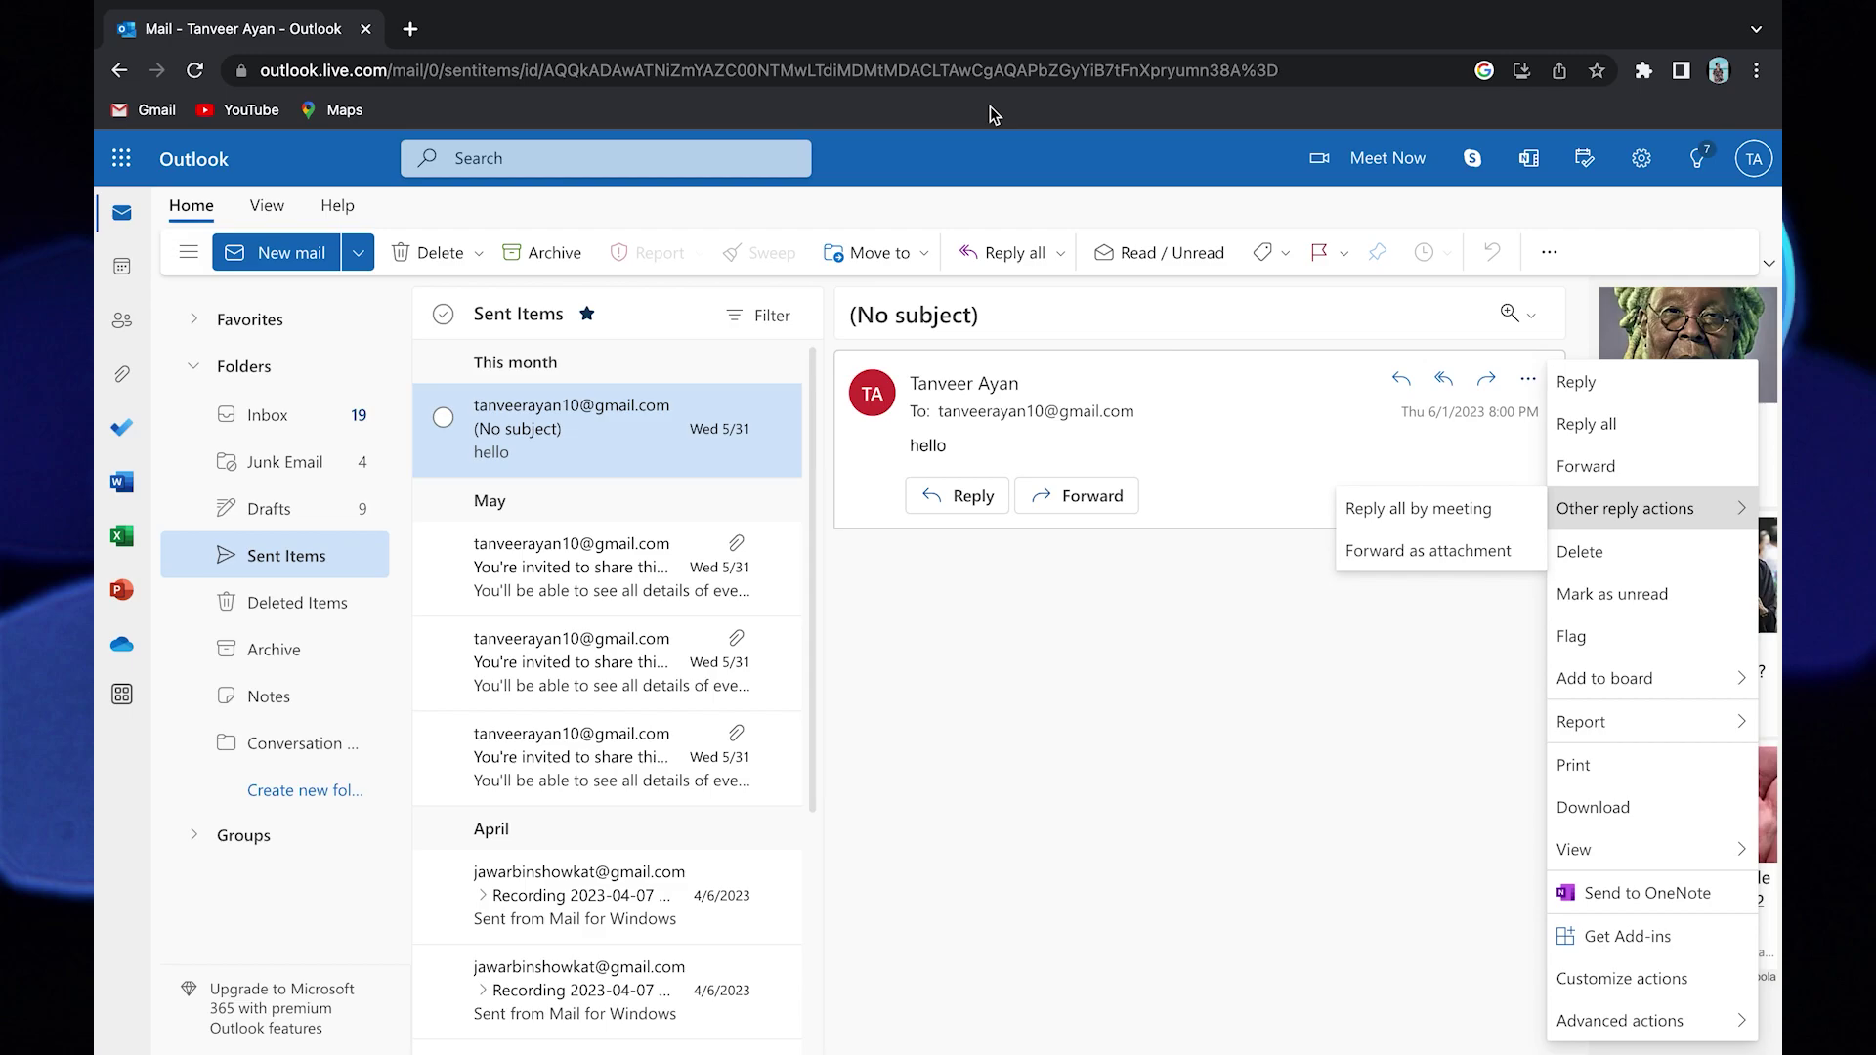
key("Escape")
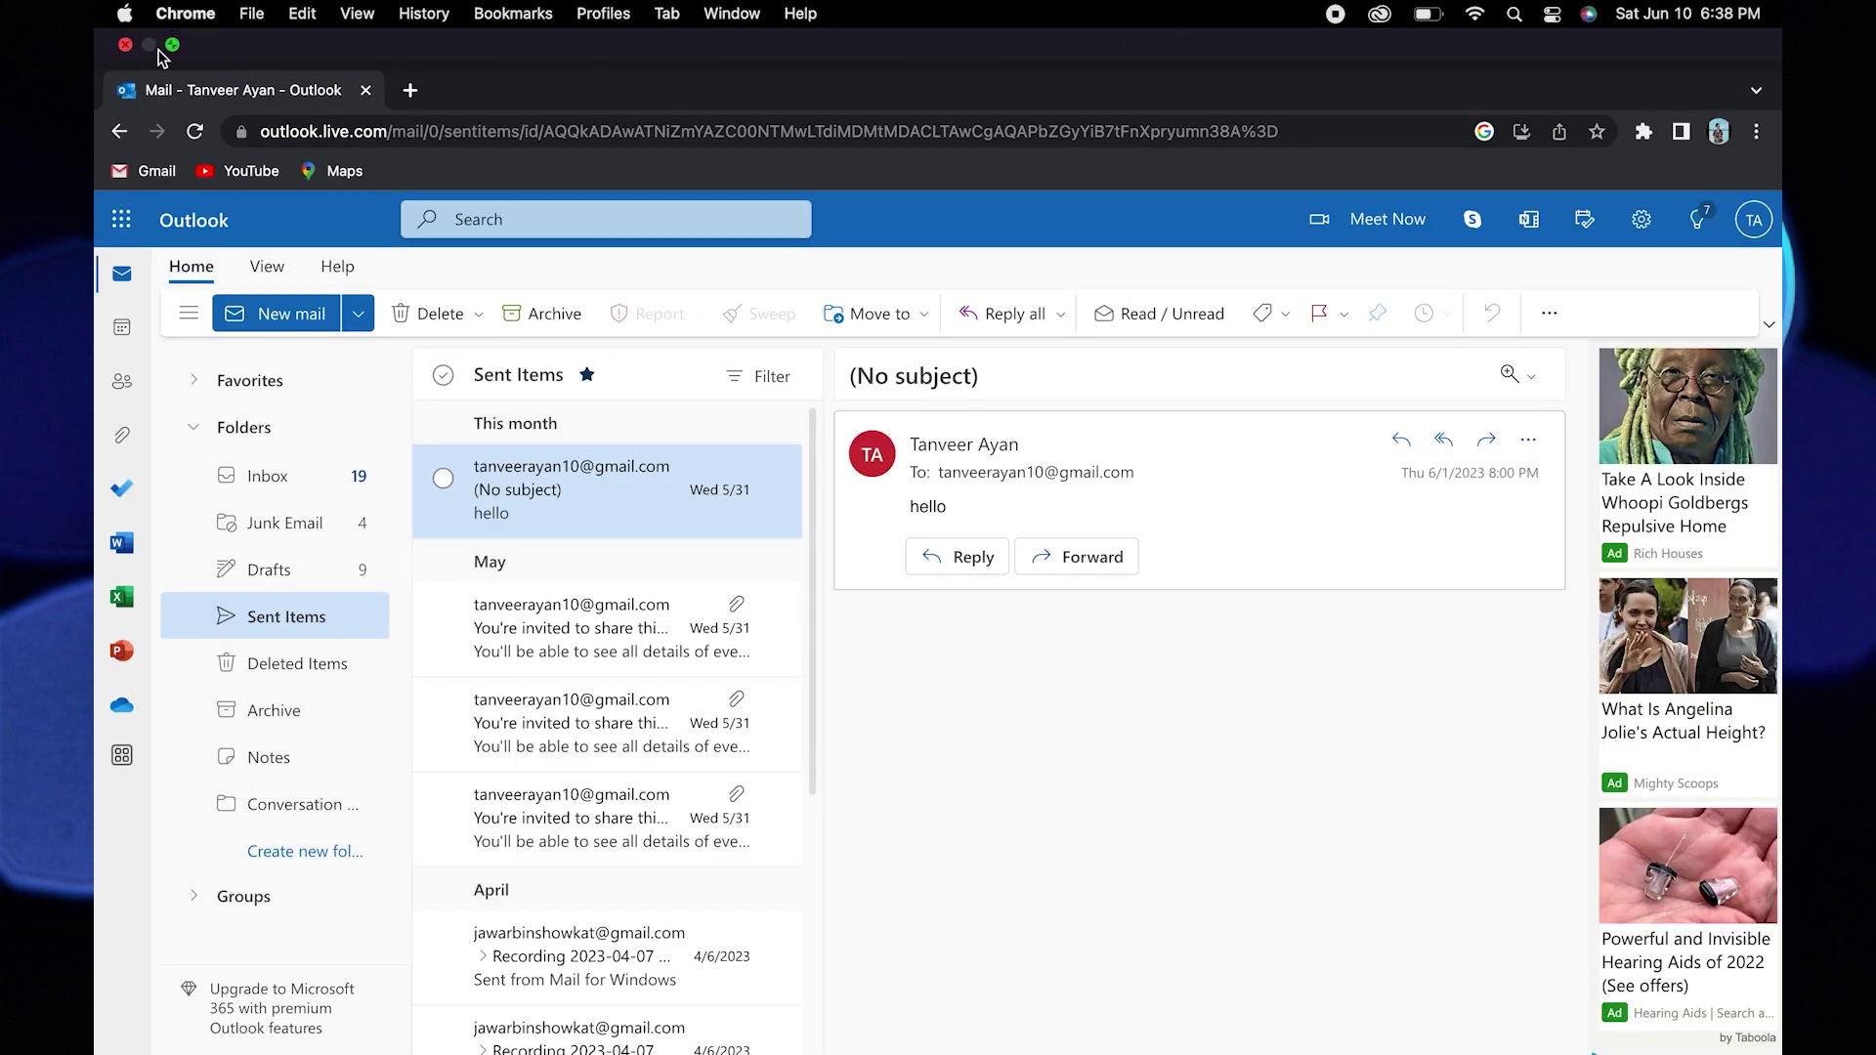
left_click(174, 45)
left_click(243, 90)
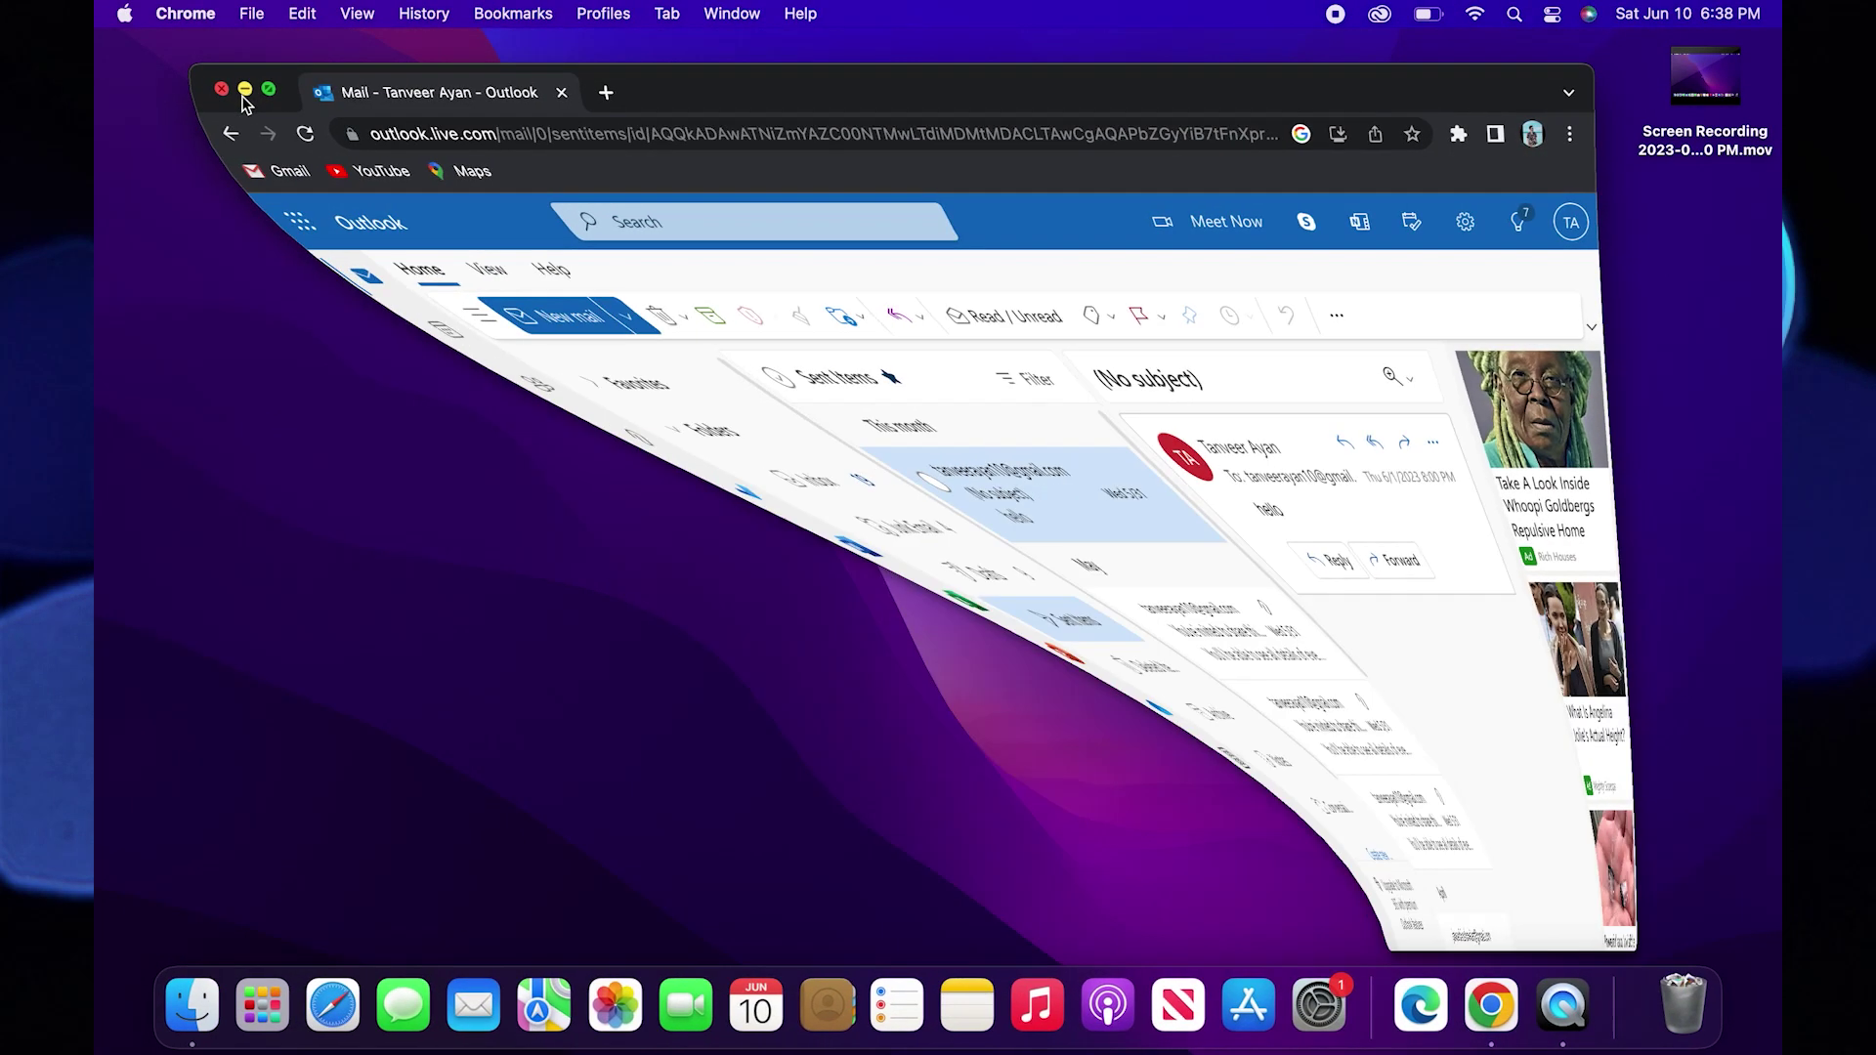